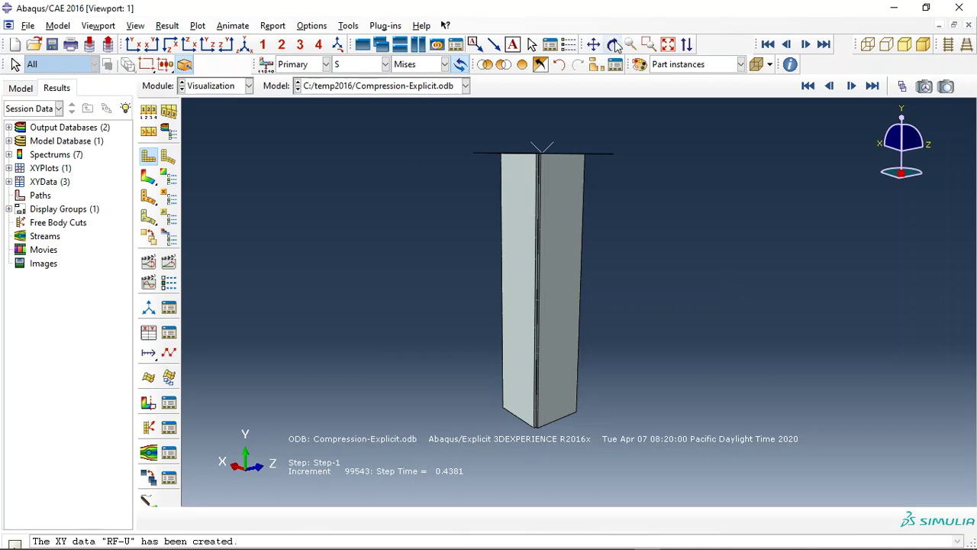
- Hide the top loading plate instance from the column display
{"action": "left_click", "coordinate": [613, 44]}
{"action": "left_click_drag", "start_coordinate": [558, 252], "coordinate": [532, 226]}
{"action": "left_click_drag", "start_coordinate": [430, 161], "coordinate": [574, 202]}
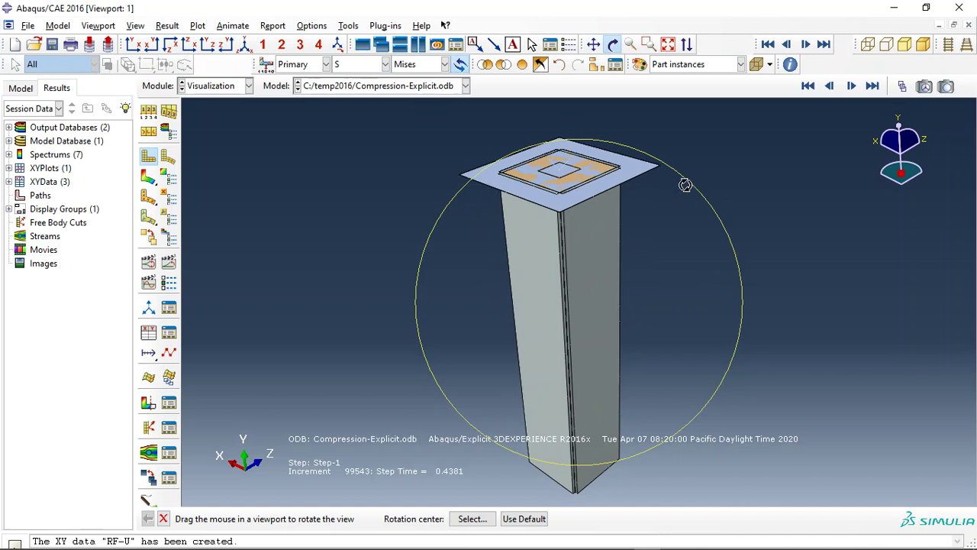
{"action": "key", "text": "Escape"}
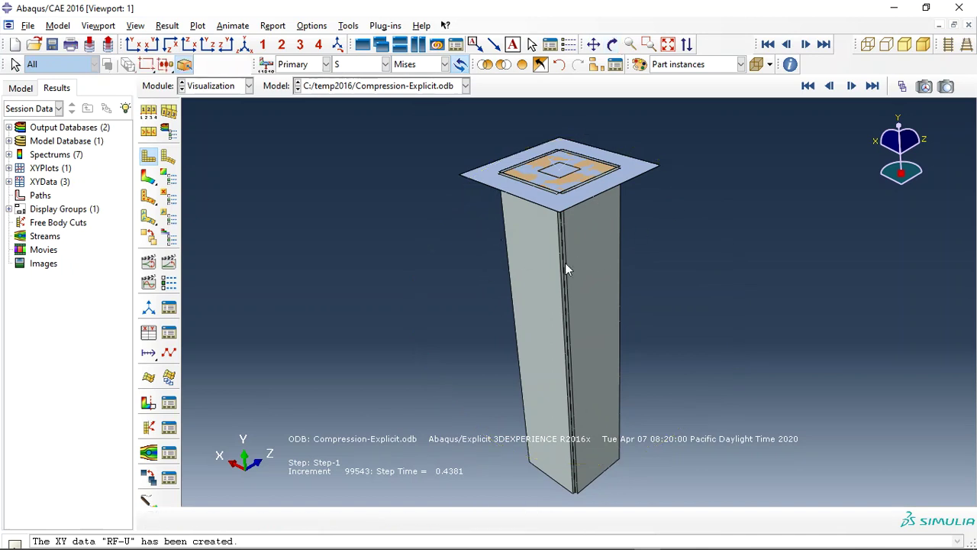
{"action": "left_click", "coordinate": [504, 64]}
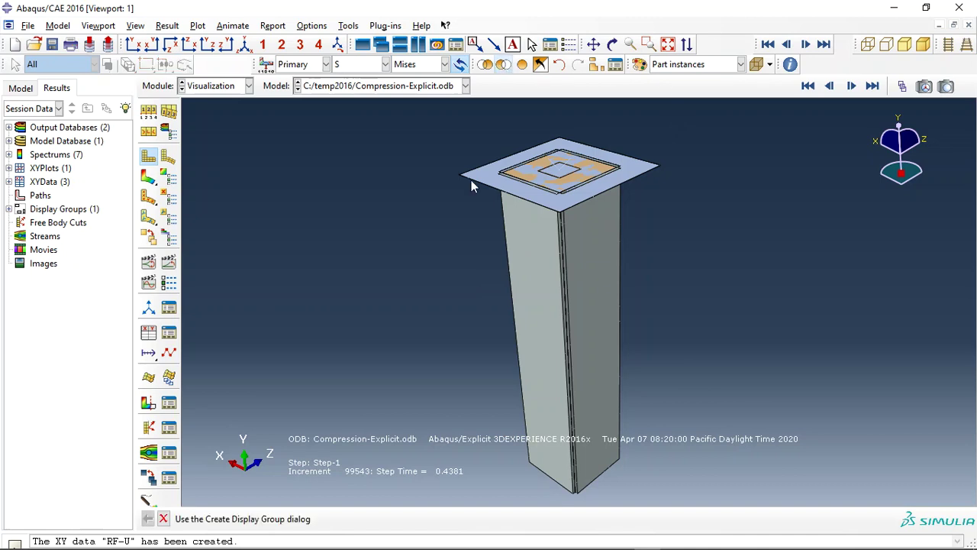
{"action": "left_click", "coordinate": [472, 178]}
{"action": "middle_click", "coordinate": [429, 218]}
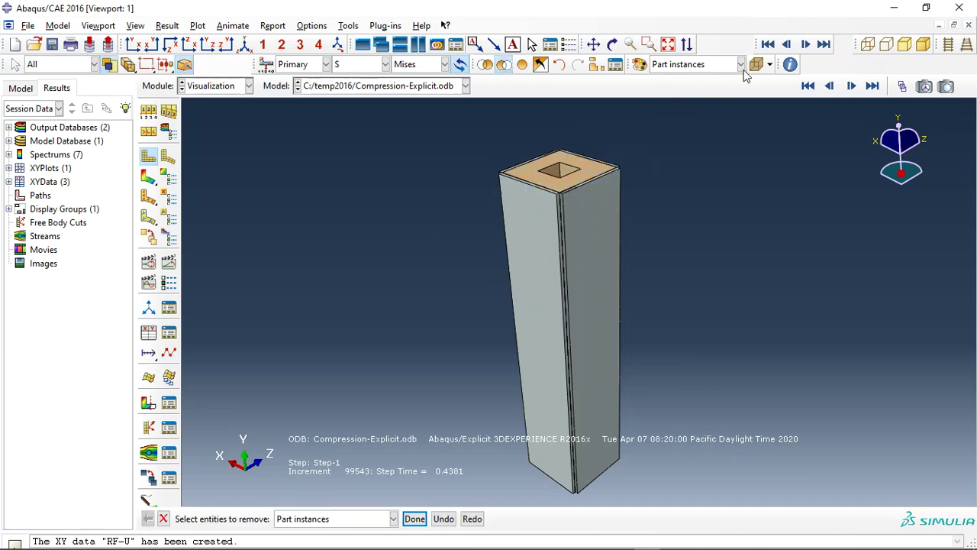
- Make the tube translucent, stand it upright, and plot Mises contours on the deformed shape
{"action": "scroll", "coordinate": [557, 268], "scroll_direction": "up", "scroll_amount": 2}
{"action": "left_click", "coordinate": [557, 268]}
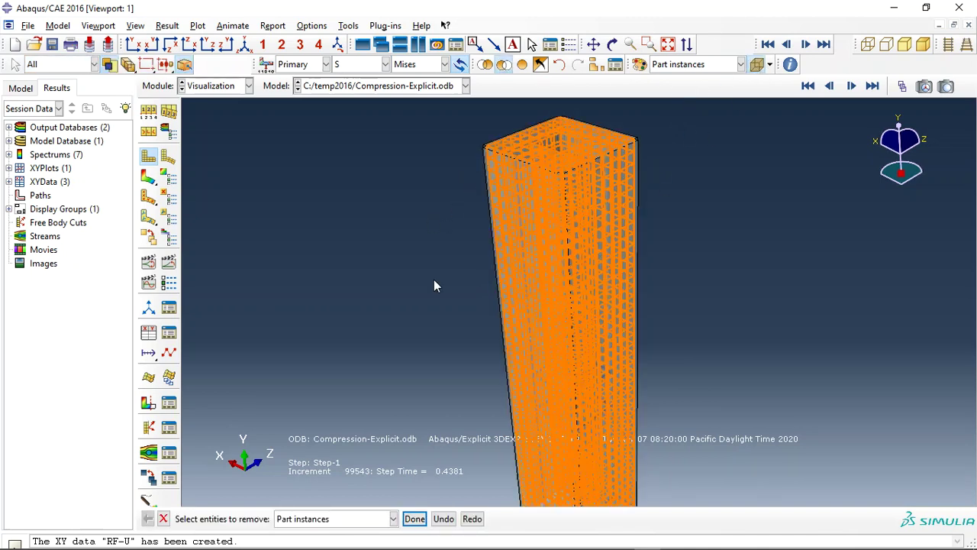
{"action": "left_click", "coordinate": [434, 285]}
{"action": "middle_click", "coordinate": [387, 282]}
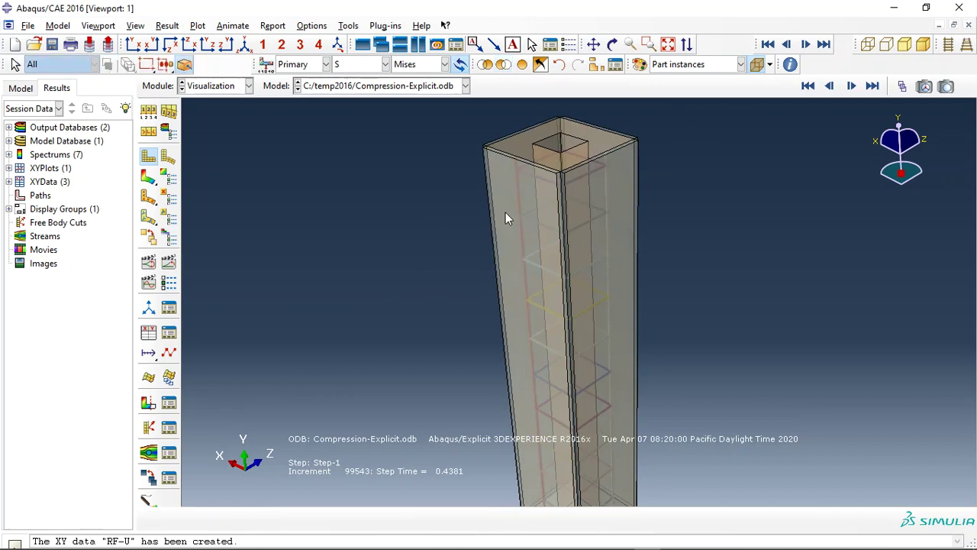
{"action": "left_click", "coordinate": [614, 44]}
{"action": "left_click_drag", "start_coordinate": [527, 229], "coordinate": [570, 389]}
{"action": "left_click_drag", "start_coordinate": [476, 341], "coordinate": [353, 188]}
{"action": "left_click", "coordinate": [158, 177]}
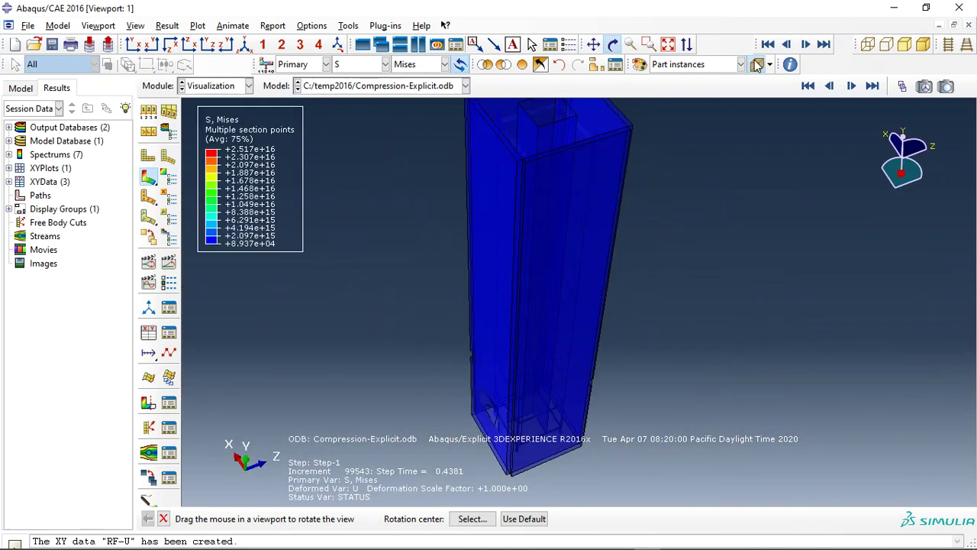
- Turn translucency off and display only the CONCRETE-1 instance
{"action": "left_click", "coordinate": [757, 65]}
{"action": "left_click", "coordinate": [592, 67]}
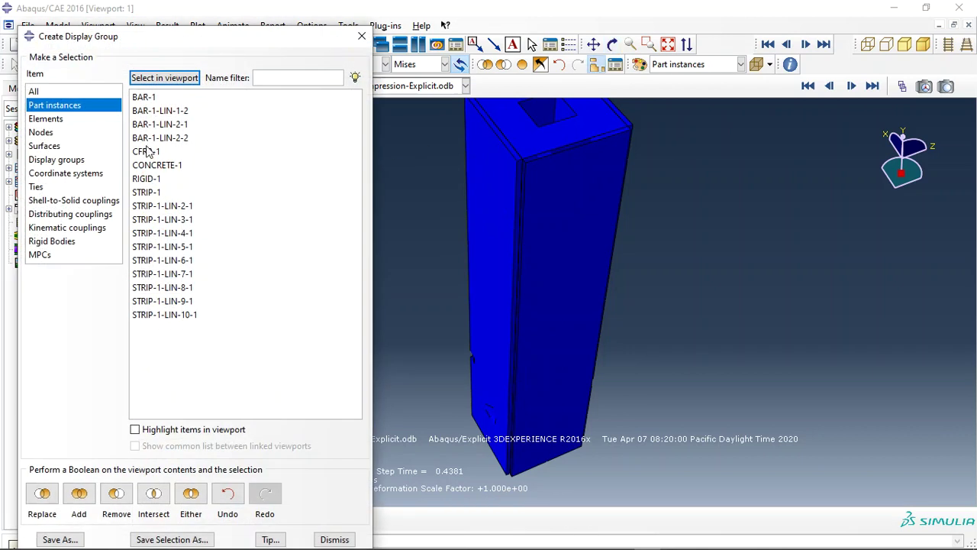
{"action": "left_click", "coordinate": [149, 166]}
{"action": "left_click", "coordinate": [42, 494]}
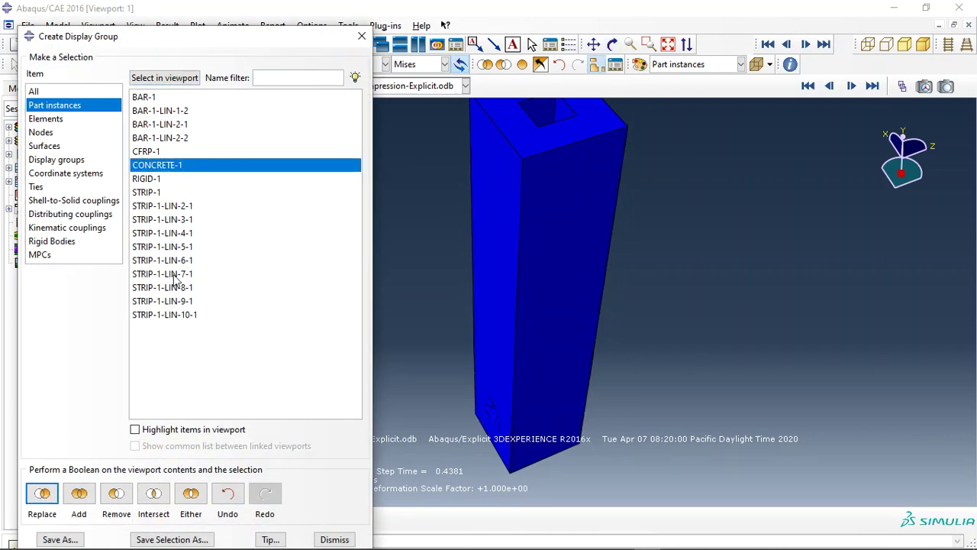
{"action": "left_click", "coordinate": [361, 36]}
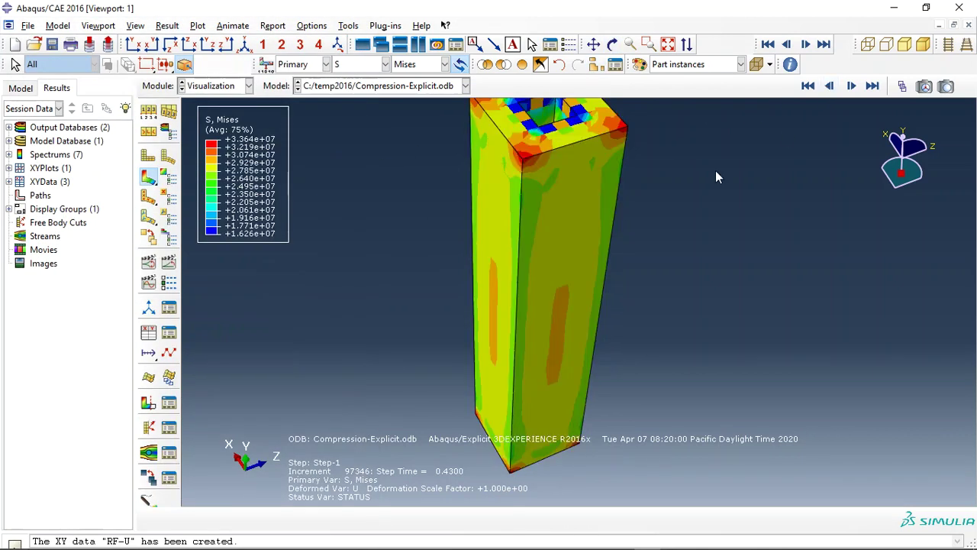
- Step to the final increment at time 0.4381 and rotate toward the column base
{"action": "left_click", "coordinate": [613, 44]}
{"action": "left_click_drag", "start_coordinate": [616, 246], "coordinate": [611, 336]}
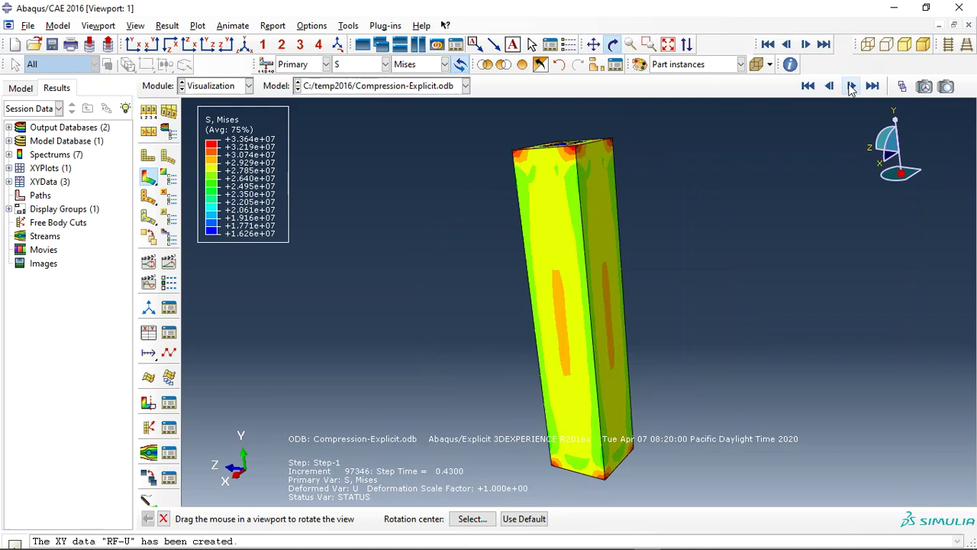
{"action": "left_click", "coordinate": [851, 85]}
{"action": "left_click_drag", "start_coordinate": [623, 374], "coordinate": [540, 354]}
{"action": "key", "text": "Escape"}
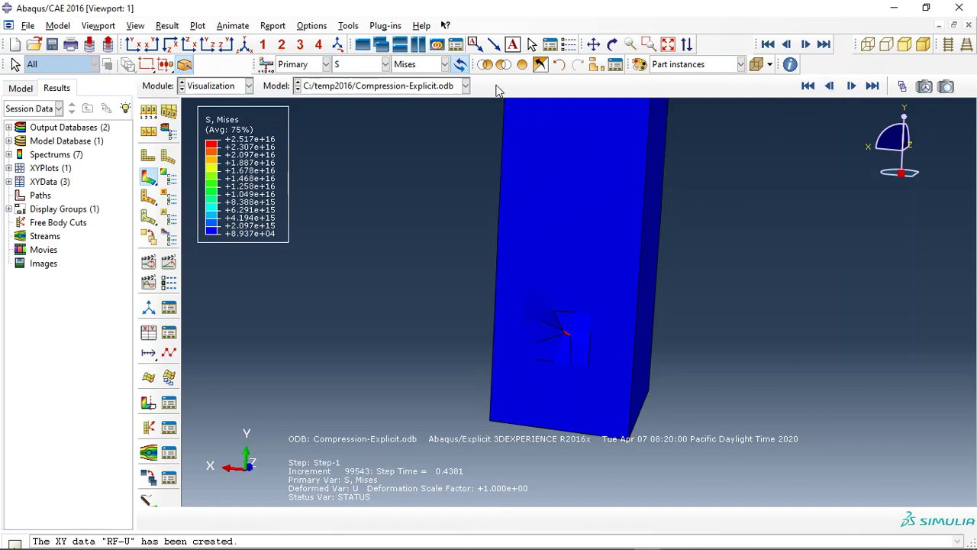
- Contour compressive damage DAMAGEC and turn the column to see the damaged face
{"action": "left_click", "coordinate": [359, 67]}
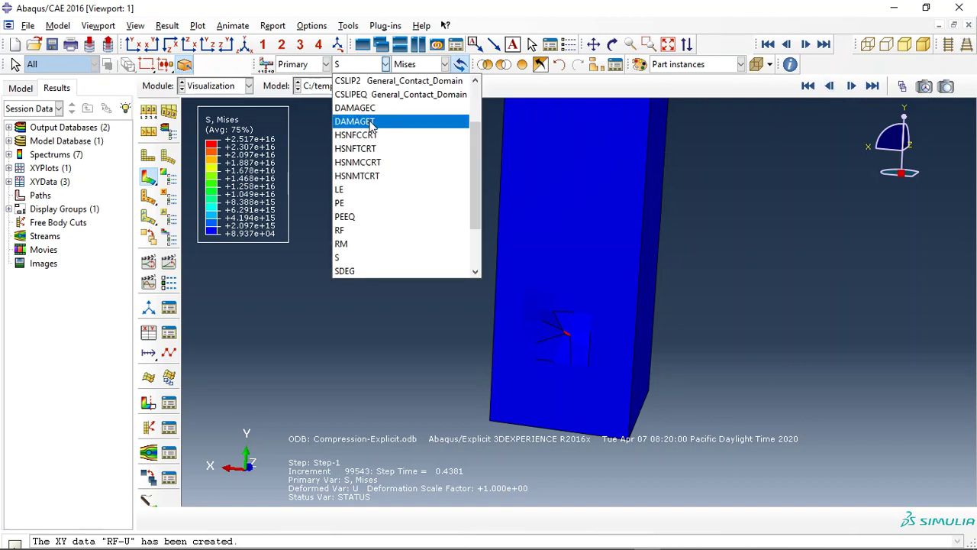
{"action": "left_click", "coordinate": [367, 111]}
{"action": "scroll", "coordinate": [574, 439], "scroll_direction": "down", "scroll_amount": 5}
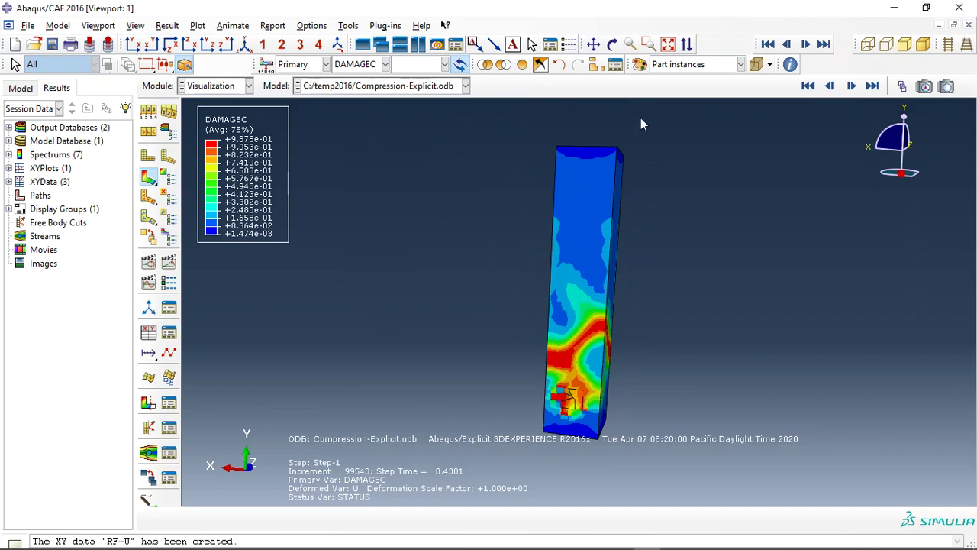
{"action": "scroll", "coordinate": [588, 398], "scroll_direction": "down", "scroll_amount": 4}
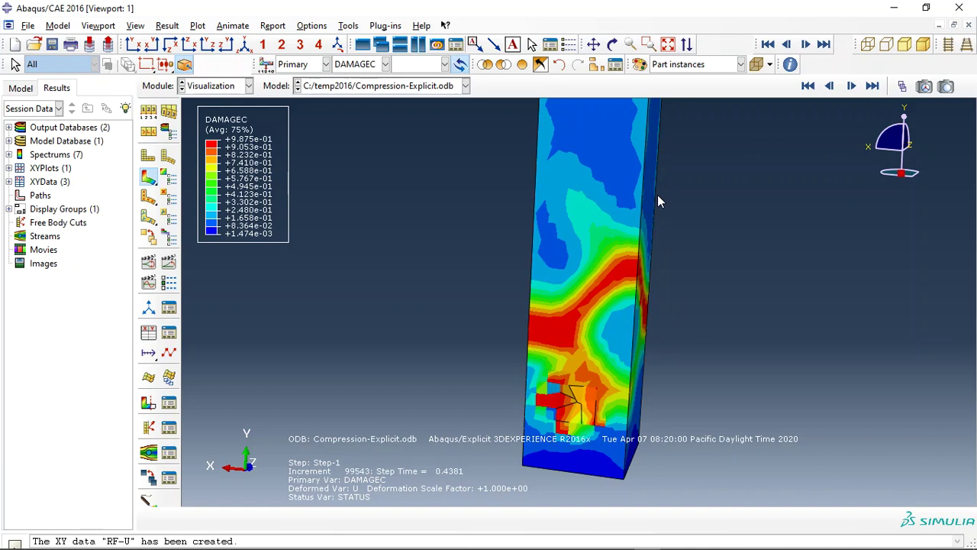
{"action": "left_click", "coordinate": [612, 43]}
{"action": "left_click_drag", "start_coordinate": [657, 258], "coordinate": [497, 277]}
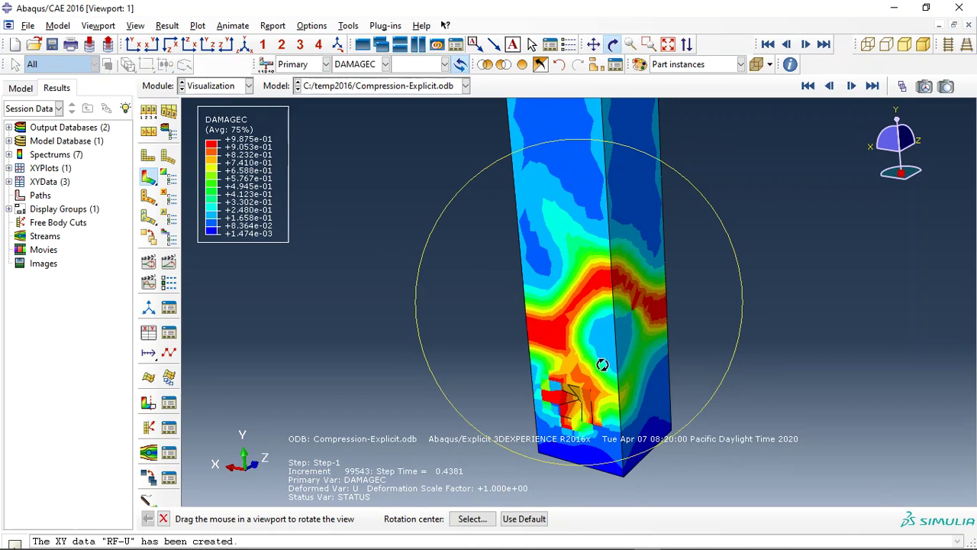
- Switch the contour to tensile damage DAMAGET and turn the column around
{"action": "left_click", "coordinate": [373, 66]}
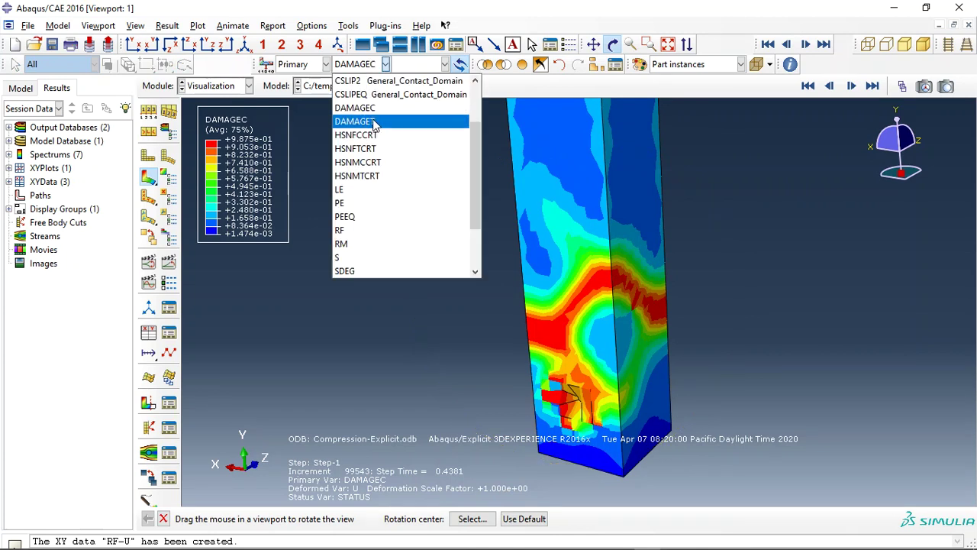
{"action": "left_click", "coordinate": [374, 122]}
{"action": "left_click_drag", "start_coordinate": [585, 360], "coordinate": [636, 227]}
- Switch the contour to SDEG stiffness degradation, peaking at 9.875e-01
{"action": "left_click", "coordinate": [386, 64]}
{"action": "scroll", "coordinate": [359, 191], "scroll_direction": "down", "scroll_amount": 3}
{"action": "left_click", "coordinate": [359, 200]}
- Contour displacement magnitude U and display only the CFRP-1 wrap
{"action": "left_click", "coordinate": [387, 64]}
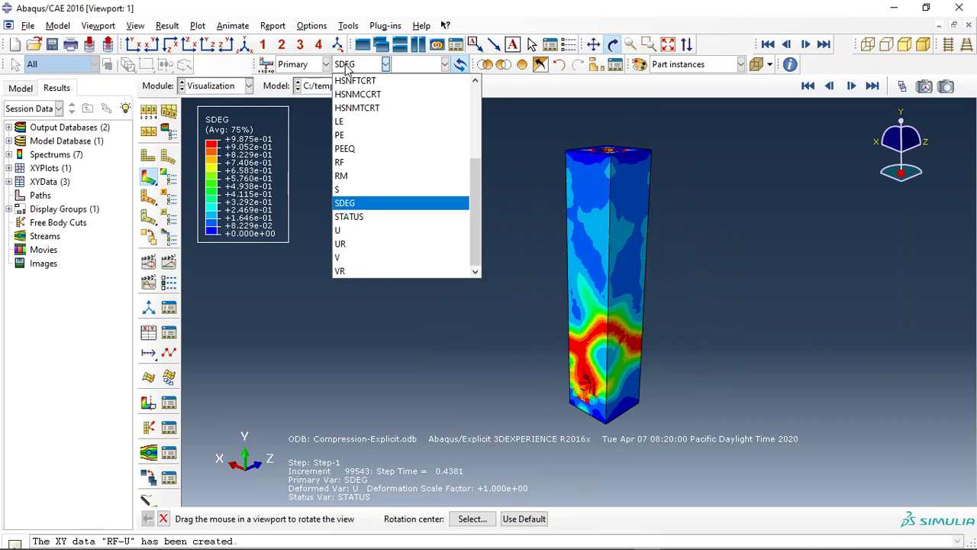
{"action": "left_click", "coordinate": [354, 230]}
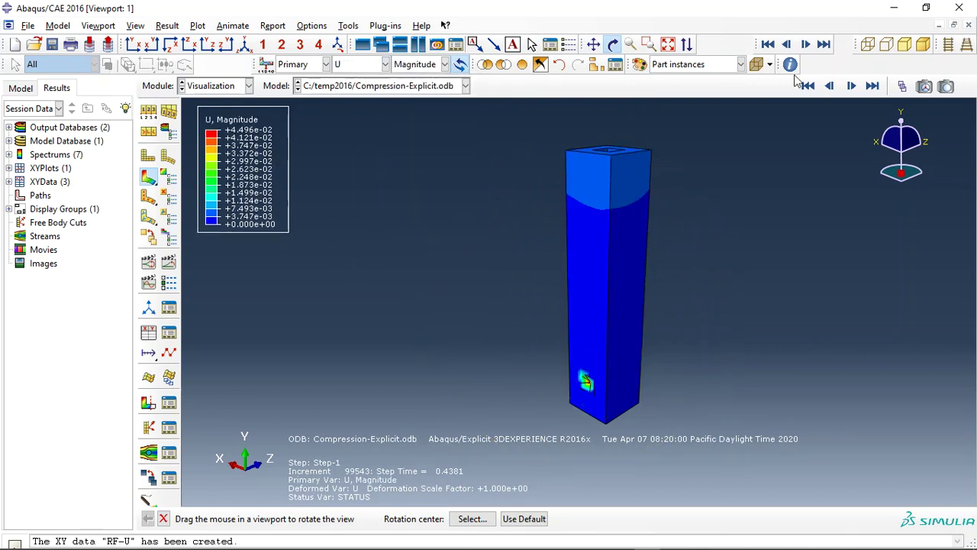
{"action": "left_click", "coordinate": [595, 65]}
{"action": "left_click", "coordinate": [146, 151]}
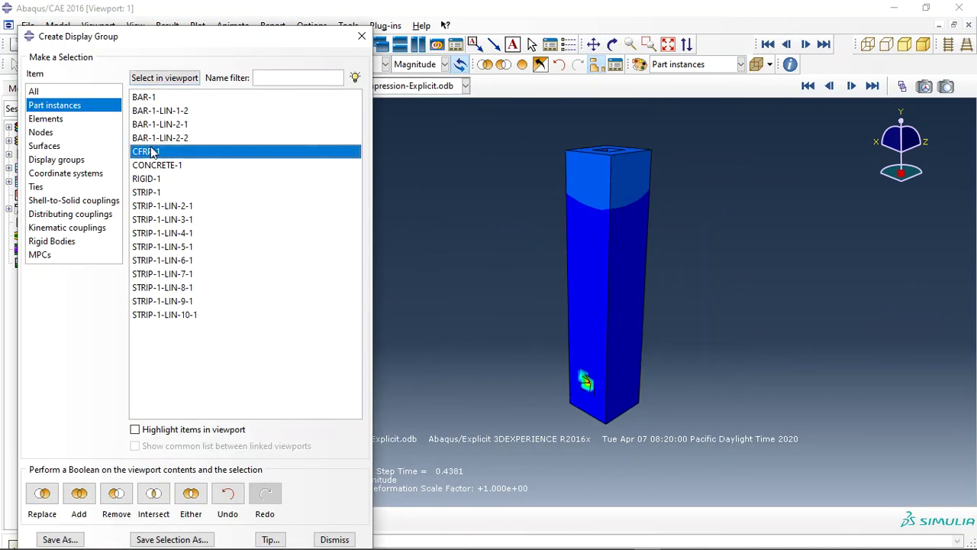
{"action": "left_click", "coordinate": [42, 495]}
{"action": "left_click", "coordinate": [362, 36]}
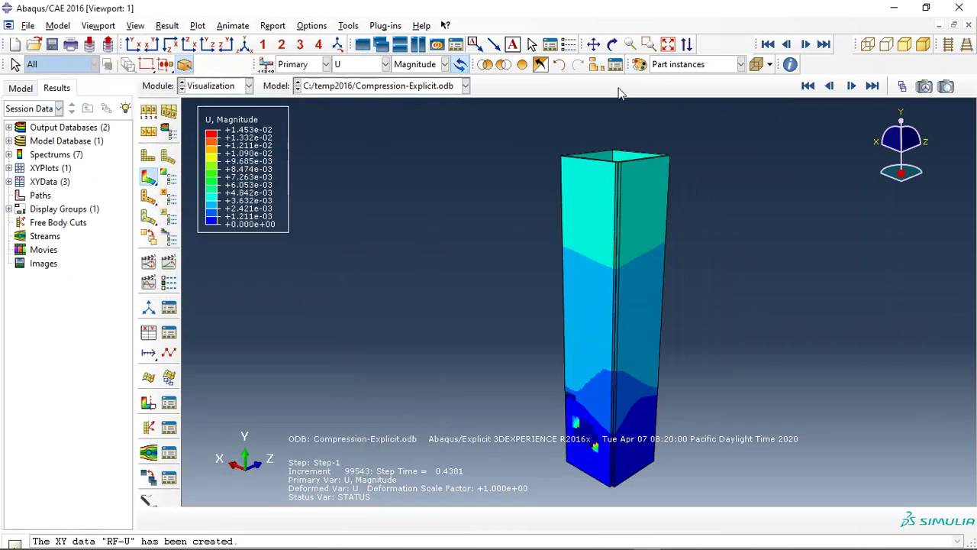
- Orbit the wrap to look inside it and at its opening near the base
{"action": "left_click", "coordinate": [613, 44]}
{"action": "left_click_drag", "start_coordinate": [613, 106], "coordinate": [617, 318]}
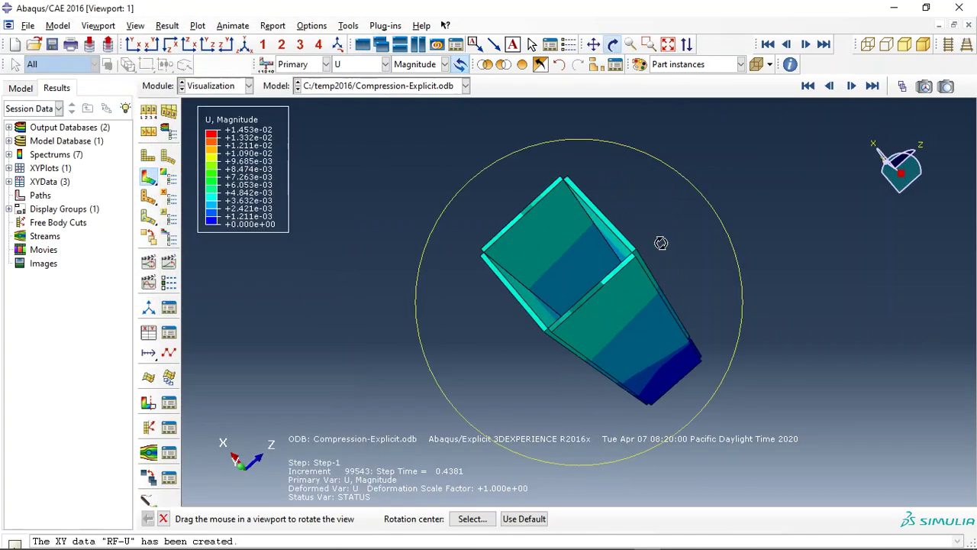
{"action": "left_click_drag", "start_coordinate": [661, 243], "coordinate": [546, 330]}
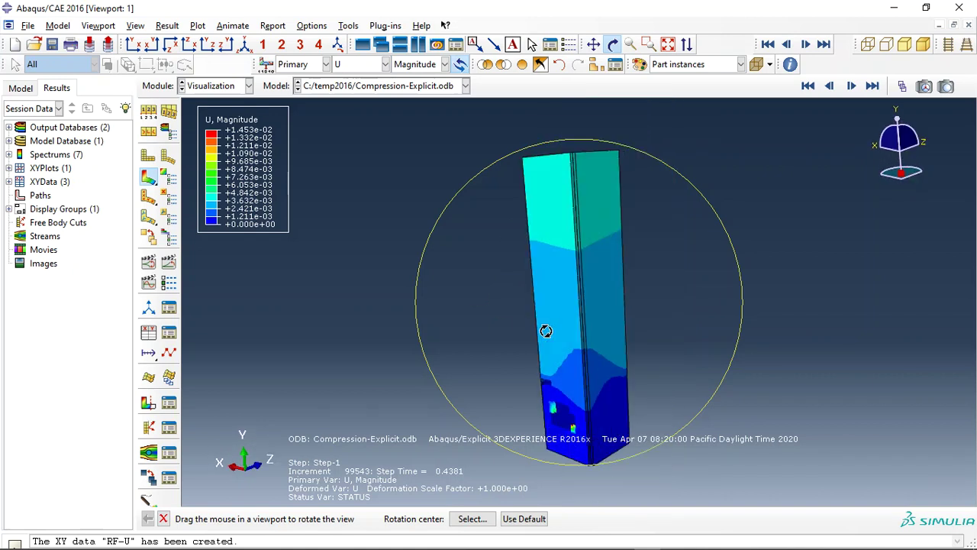
{"action": "left_click_drag", "start_coordinate": [590, 423], "coordinate": [544, 357]}
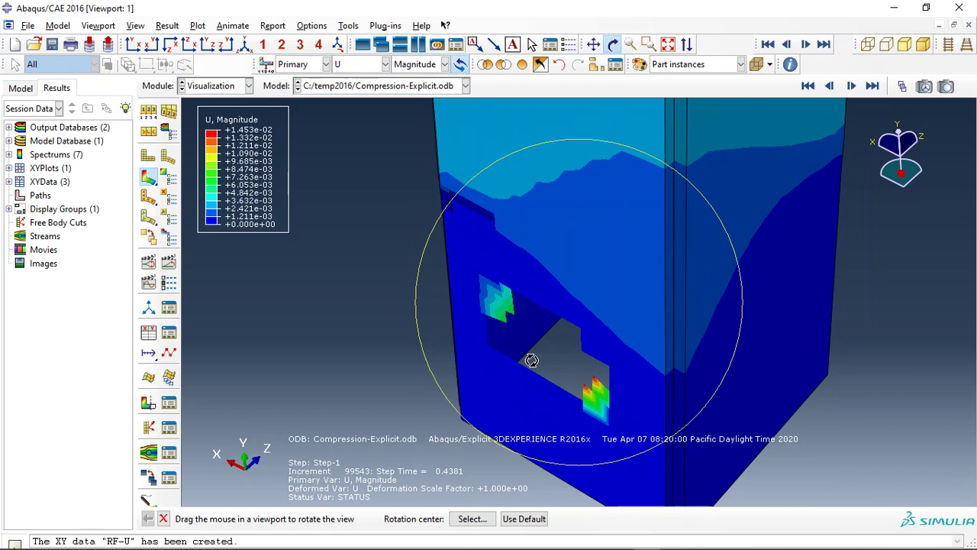
{"action": "key", "text": "Escape"}
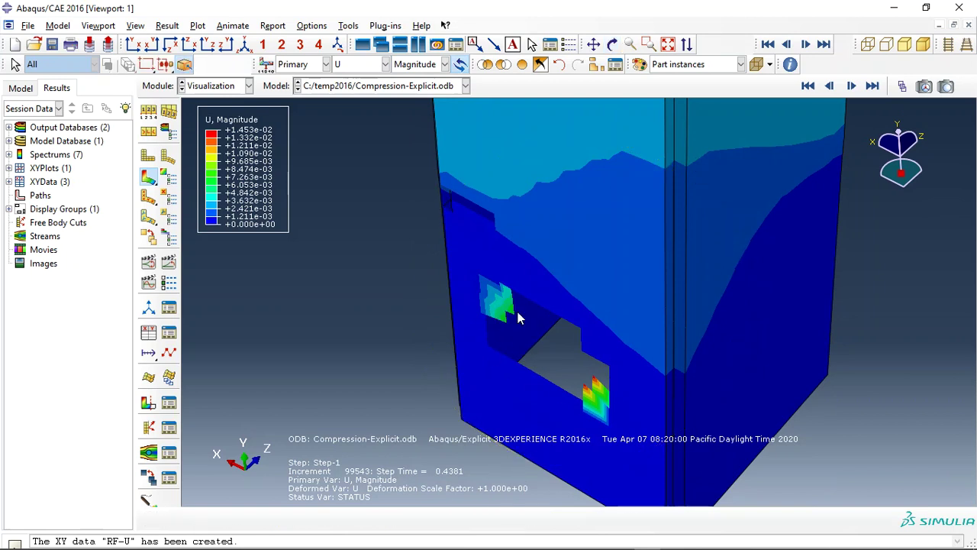
- Contour the HSNMTCRT Hashin matrix tension criterion at the final increment
{"action": "left_click", "coordinate": [367, 64]}
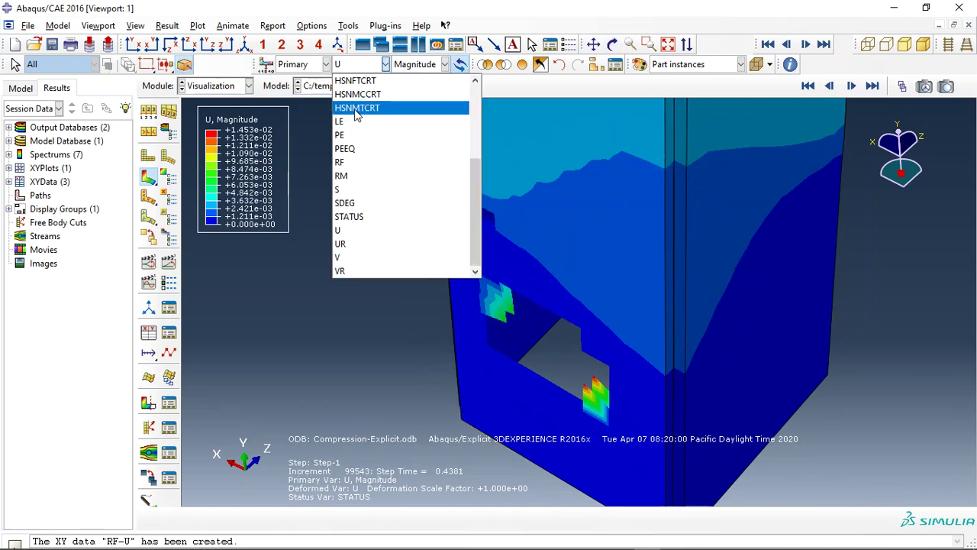
{"action": "left_click", "coordinate": [359, 193]}
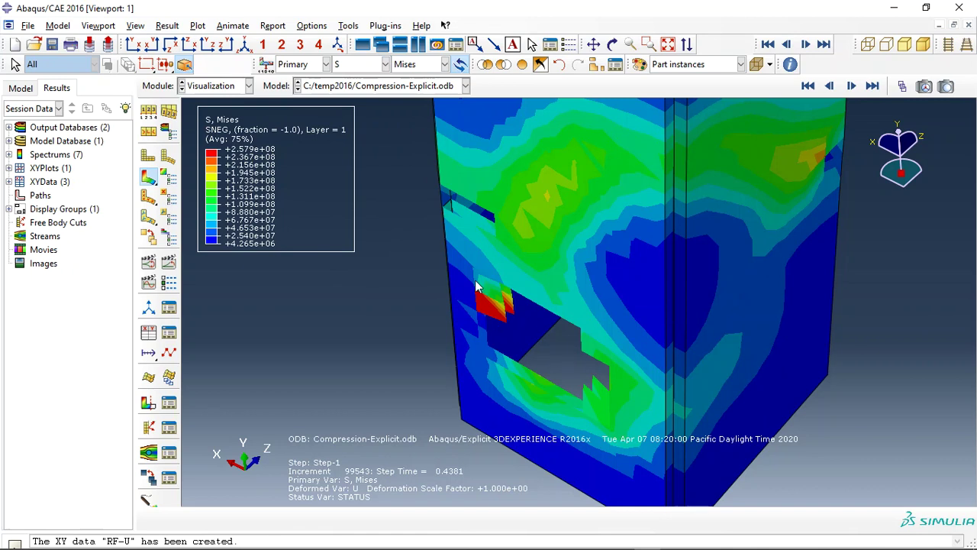
{"action": "left_click", "coordinate": [380, 65]}
{"action": "left_click", "coordinate": [380, 107]}
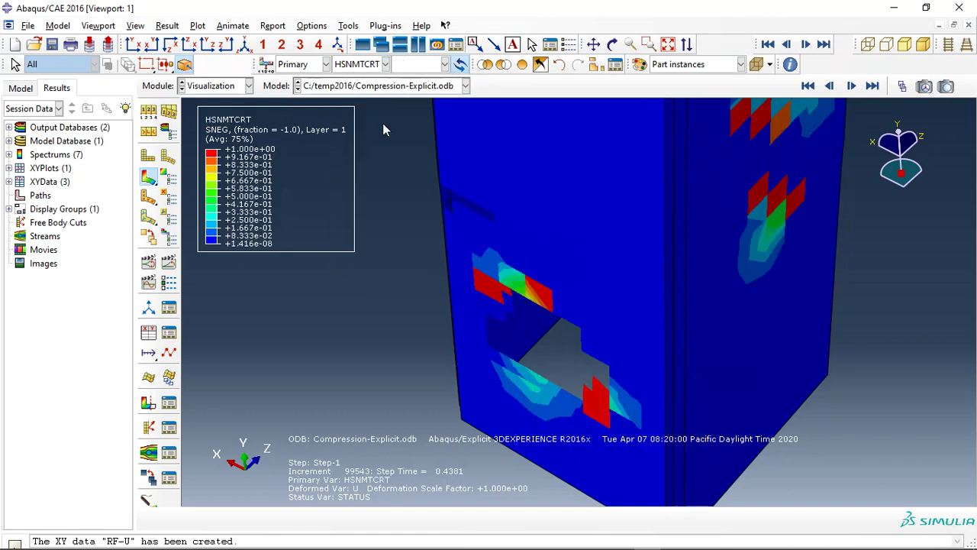
{"action": "scroll", "coordinate": [513, 361], "scroll_direction": "up", "scroll_amount": 2}
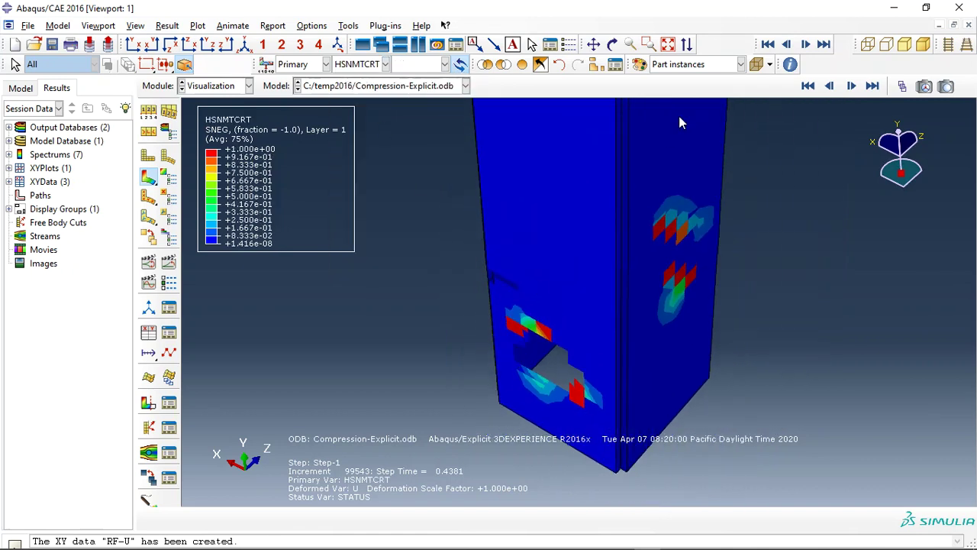
{"action": "left_click", "coordinate": [830, 86]}
{"action": "left_click", "coordinate": [851, 86]}
- Show the HSNMCCRT, then HSNFCCRT Hashin contours, then switch to Mises stress
{"action": "left_click", "coordinate": [342, 63]}
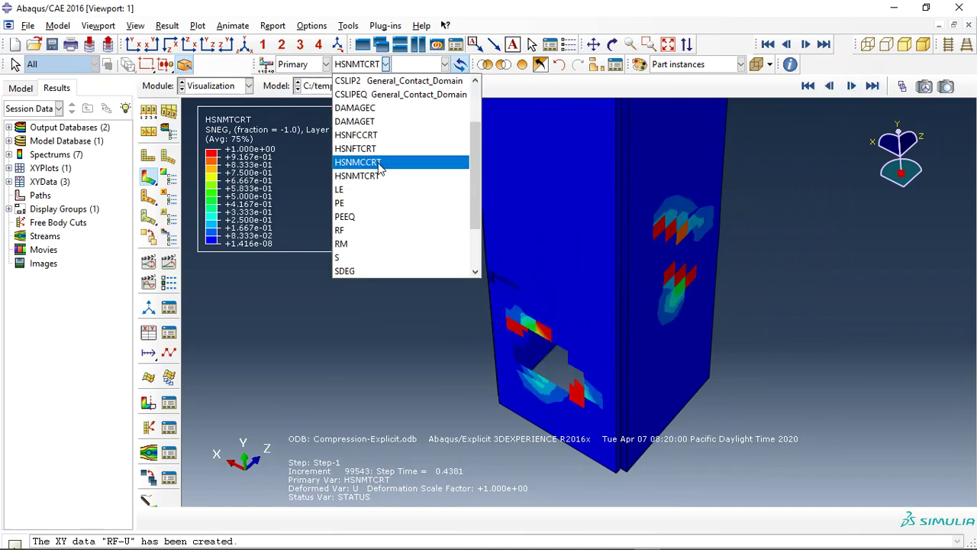
{"action": "left_click", "coordinate": [370, 159]}
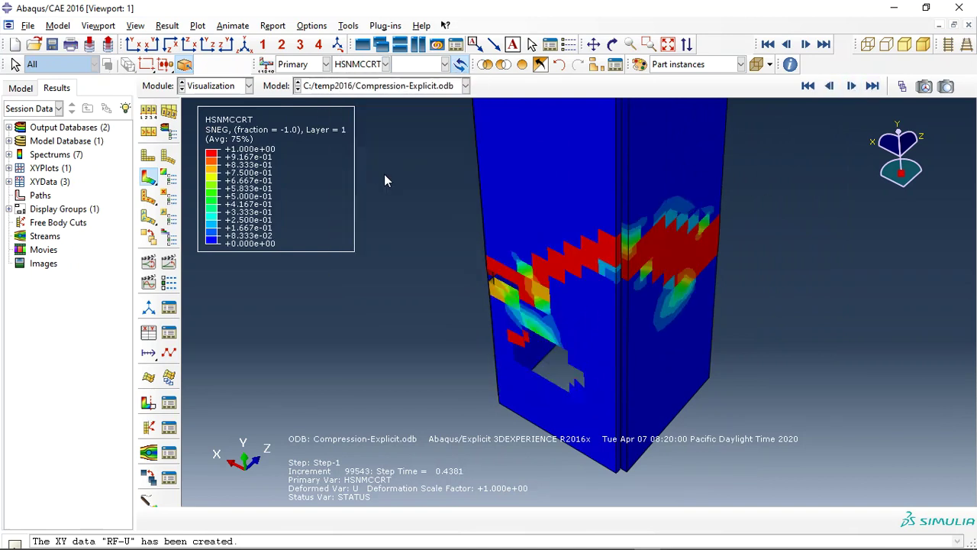
{"action": "left_click", "coordinate": [362, 65]}
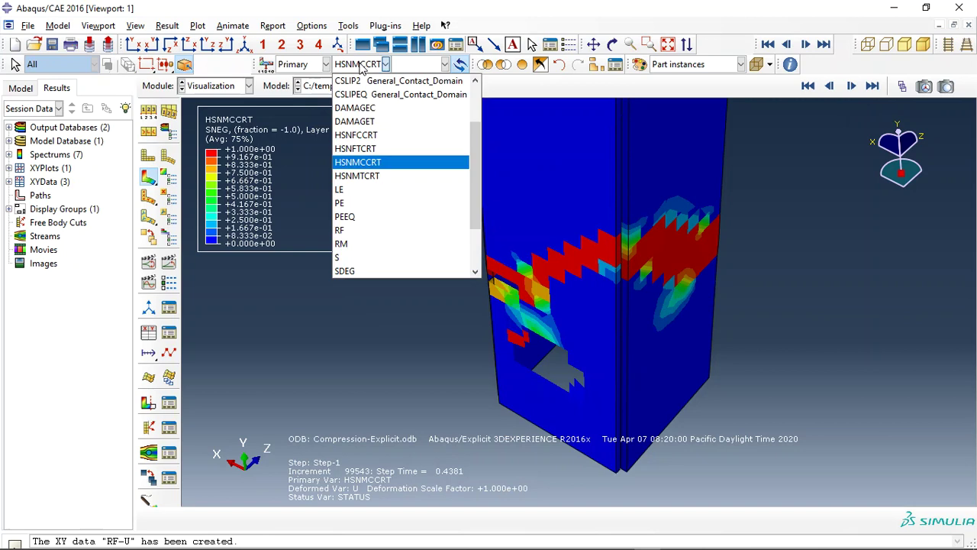
{"action": "left_click", "coordinate": [369, 138]}
{"action": "scroll", "coordinate": [565, 347], "scroll_direction": "down", "scroll_amount": 2}
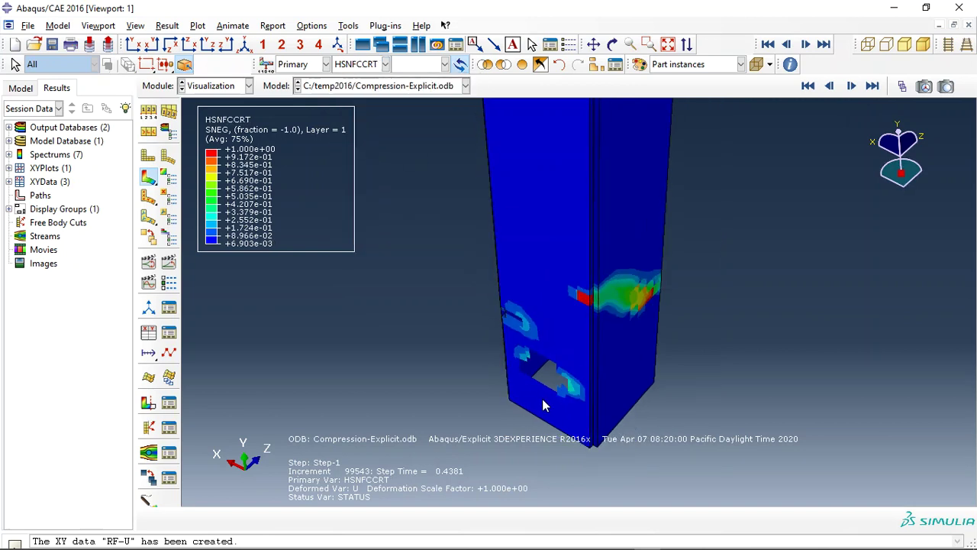
{"action": "left_click", "coordinate": [343, 65]}
{"action": "left_click", "coordinate": [378, 139]}
{"action": "left_click", "coordinate": [341, 67]}
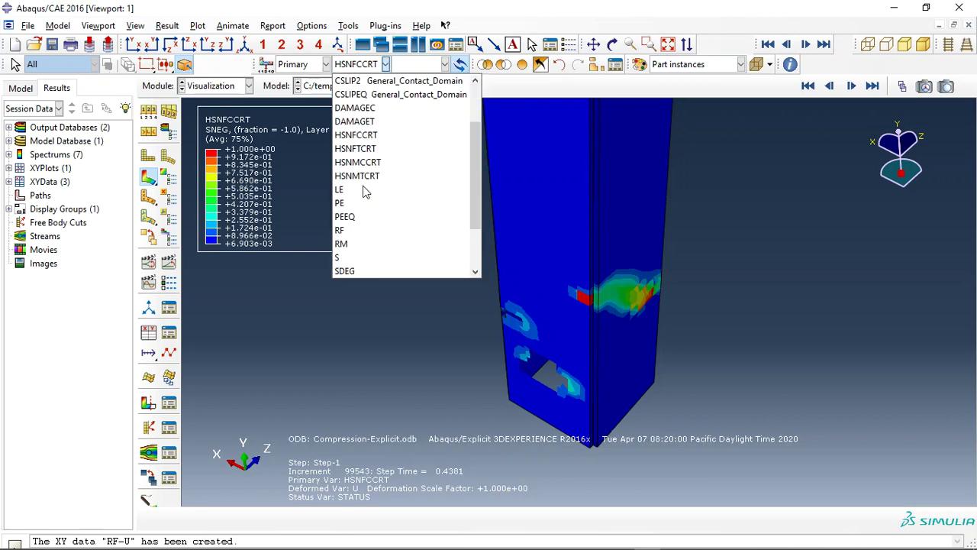
{"action": "left_click", "coordinate": [360, 258]}
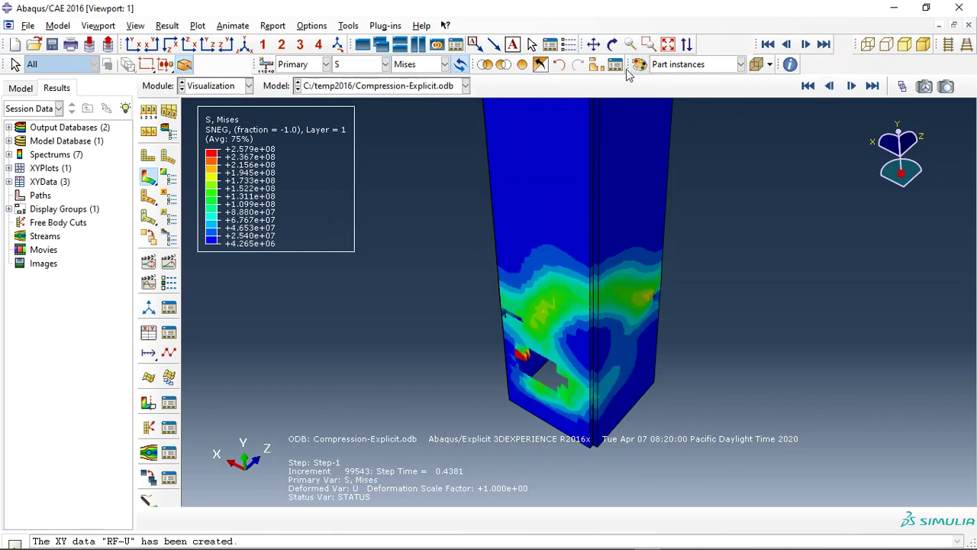
- Remove the CFRP-1, CONCRETE-1 and RIGID-1 instances, leaving only the steel bar frame
{"action": "left_click", "coordinate": [523, 65]}
{"action": "left_click", "coordinate": [594, 65]}
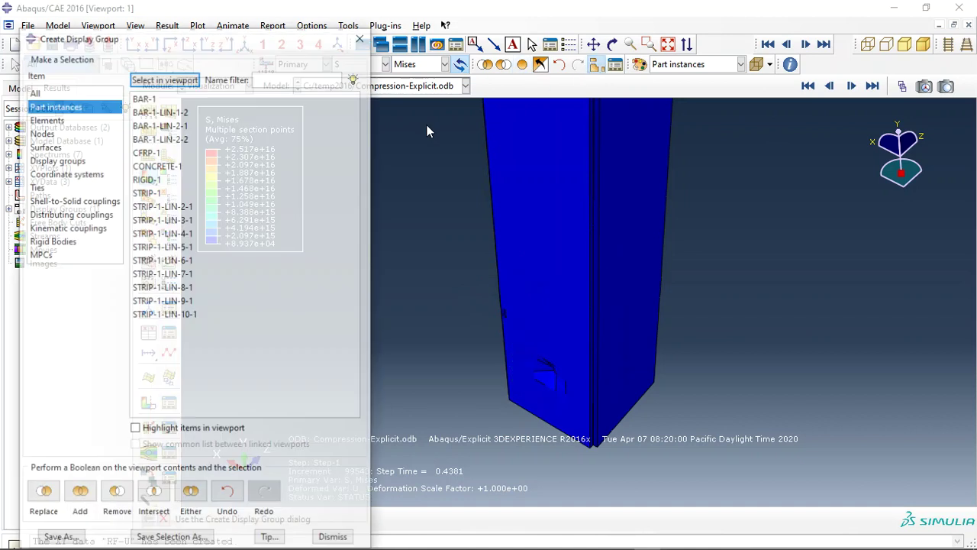
{"action": "left_click_drag", "start_coordinate": [149, 151], "coordinate": [152, 181]}
{"action": "left_click", "coordinate": [116, 493]}
{"action": "left_click", "coordinate": [362, 36]}
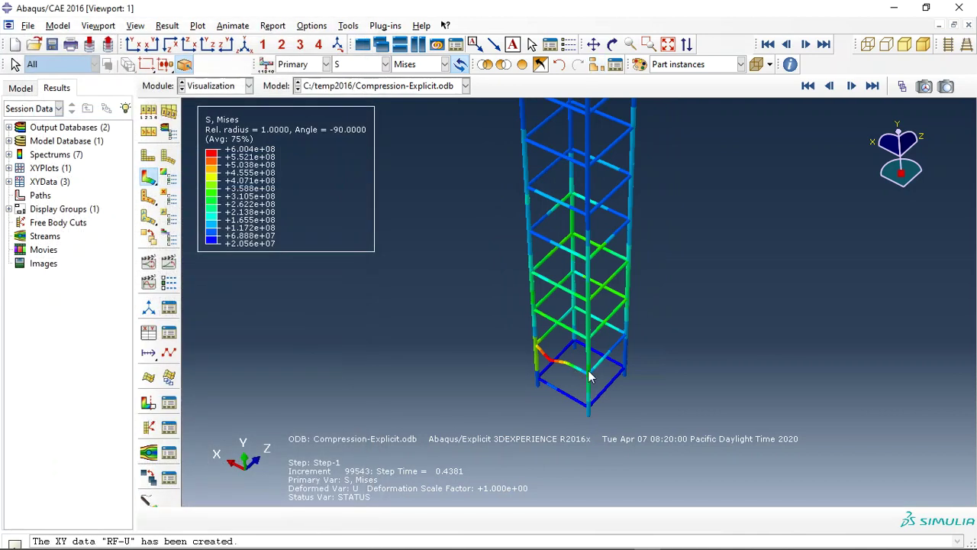
- Orbit the bar frame to a tilted view of its Mises stress
{"action": "scroll", "coordinate": [479, 115], "scroll_direction": "up", "scroll_amount": 1}
{"action": "left_click", "coordinate": [612, 44]}
{"action": "left_click_drag", "start_coordinate": [550, 321], "coordinate": [529, 252]}
{"action": "left_click_drag", "start_coordinate": [623, 180], "coordinate": [580, 357]}
{"action": "key", "text": "Escape"}
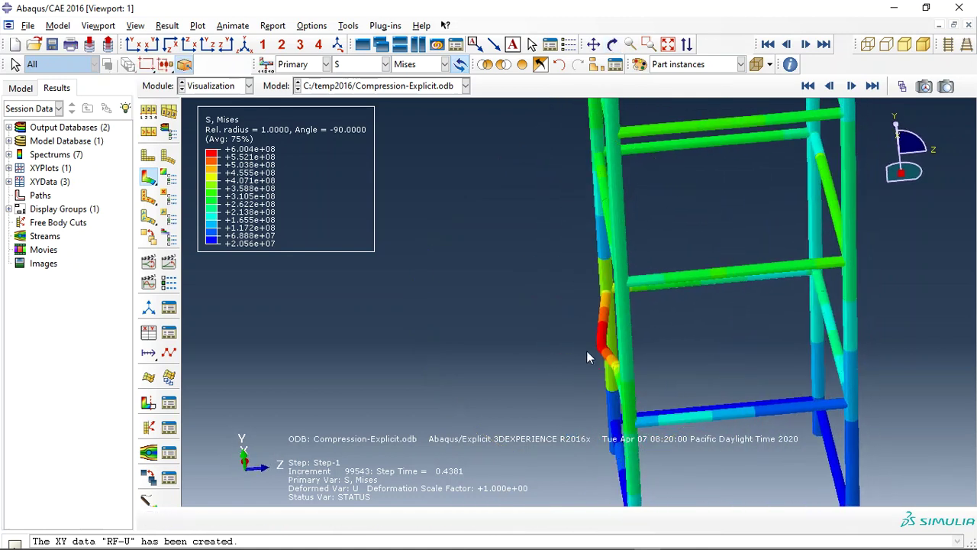
{"action": "scroll", "coordinate": [605, 355], "scroll_direction": "down", "scroll_amount": 3}
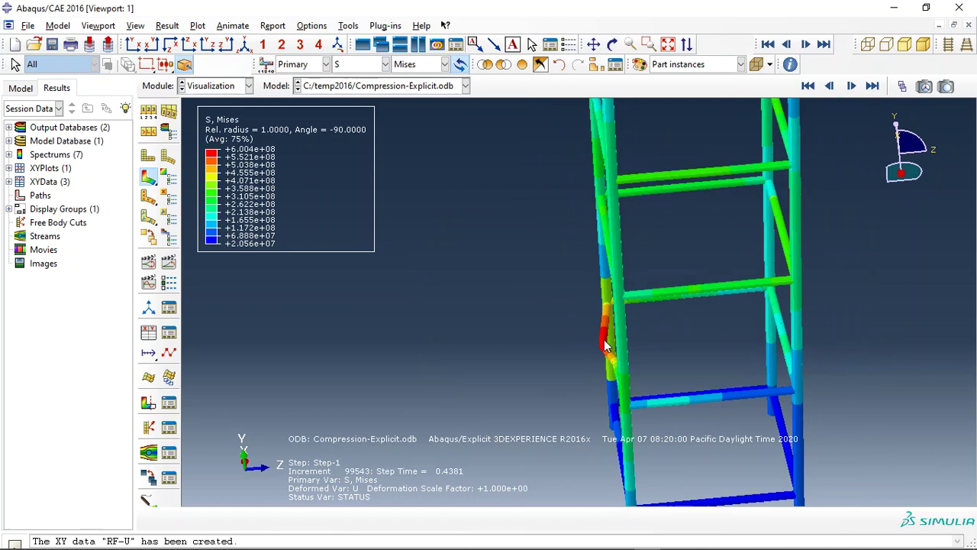
{"action": "left_click", "coordinate": [613, 44]}
{"action": "left_click_drag", "start_coordinate": [565, 305], "coordinate": [521, 401]}
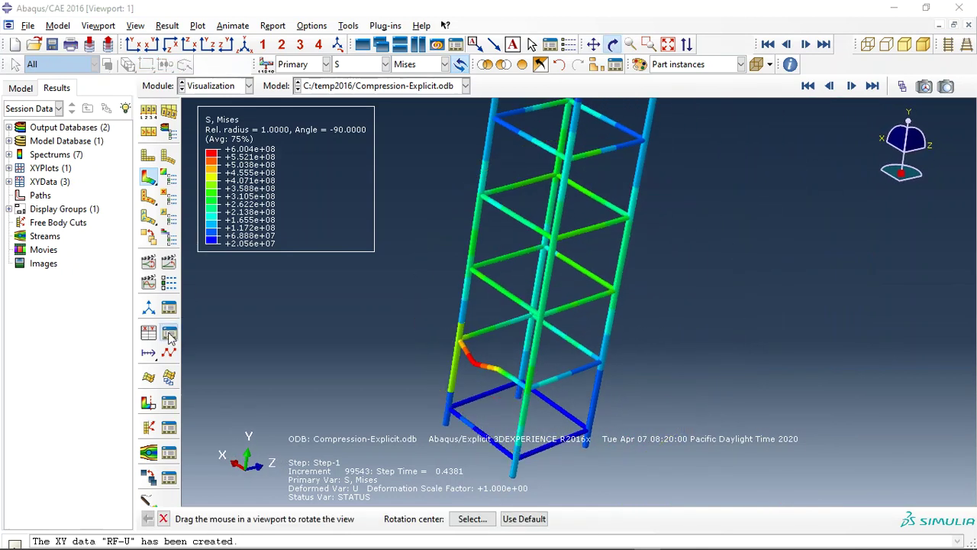
{"action": "left_click", "coordinate": [170, 335]}
- Plot the RF-U force–displacement curve, then return to the frame's Mises contour peaking at 6.004e+08
{"action": "left_click", "coordinate": [350, 196]}
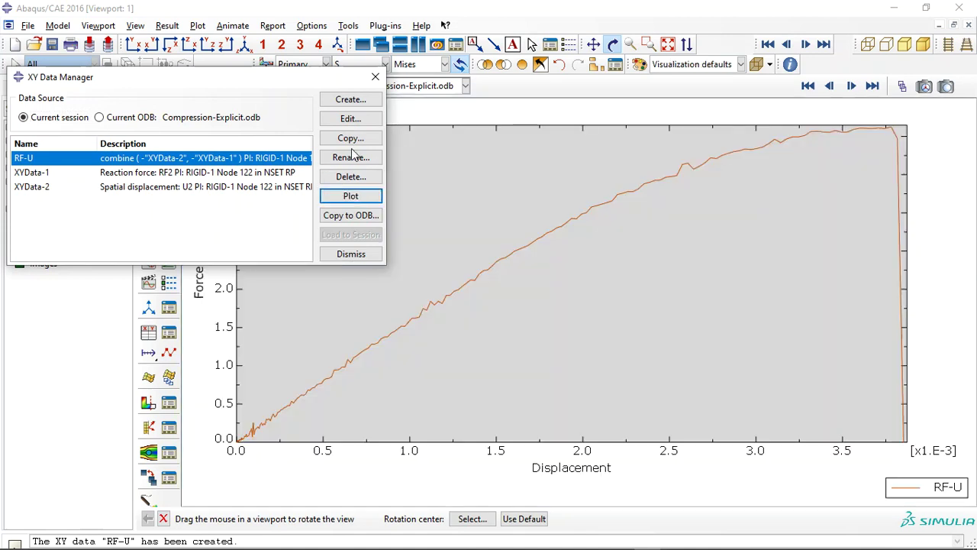
{"action": "left_click", "coordinate": [375, 76]}
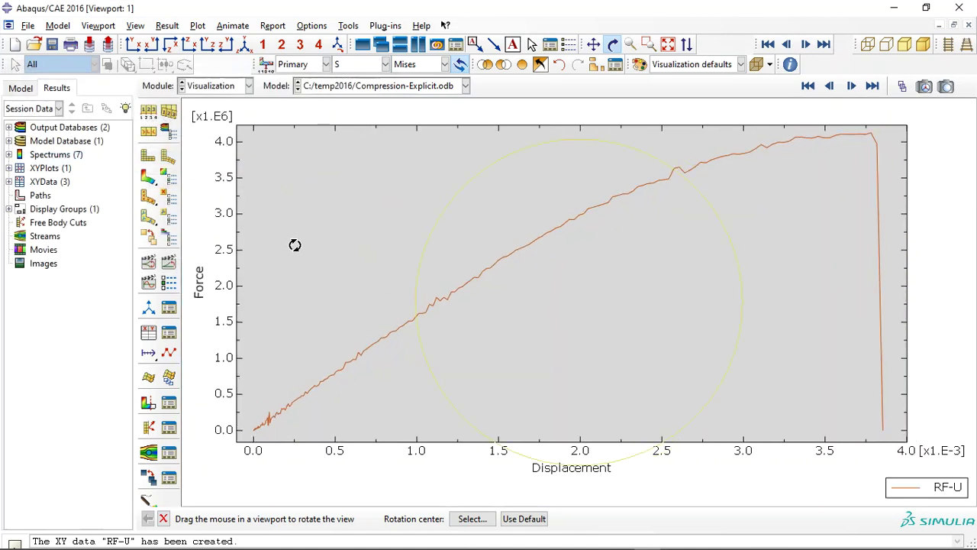
{"action": "key", "text": "Escape"}
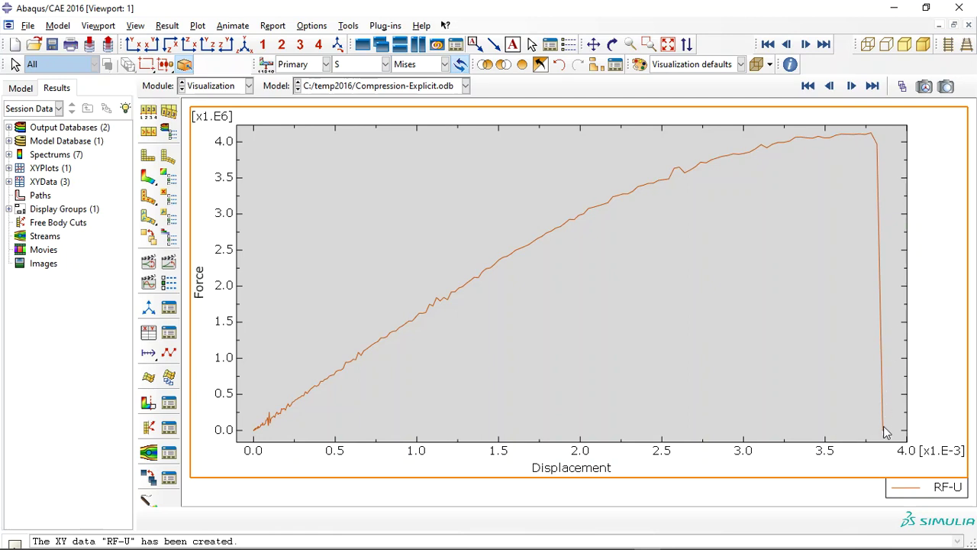
{"action": "left_click", "coordinate": [148, 177]}
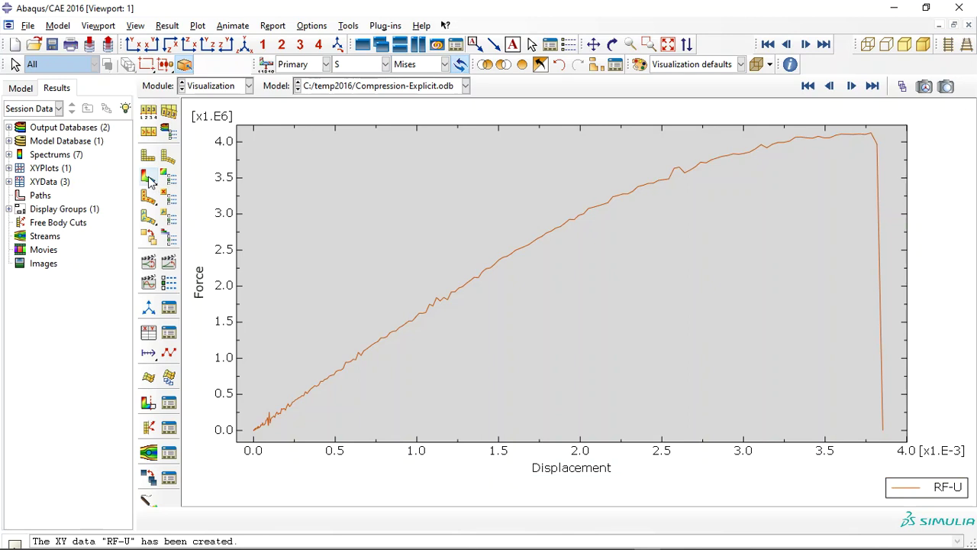
{"action": "mouse_move", "coordinate": [412, 542]}
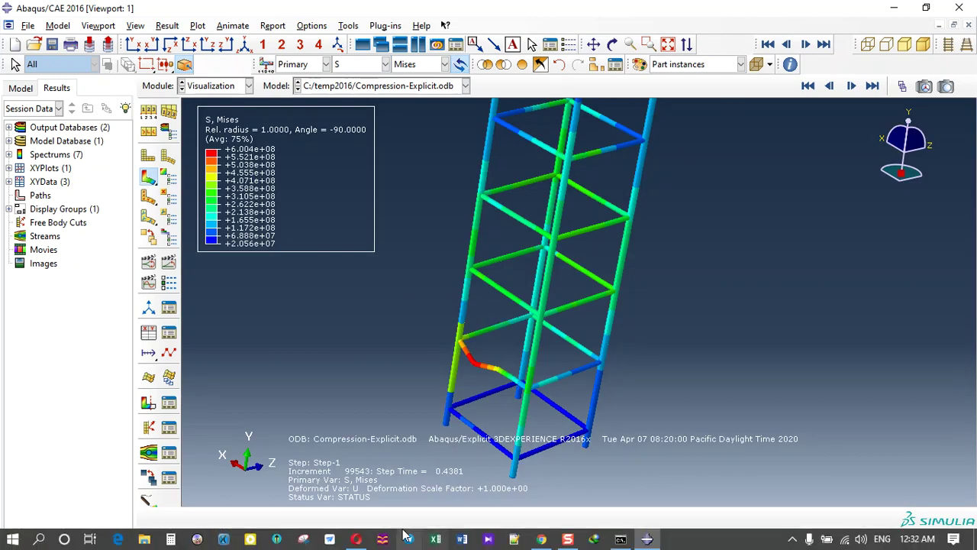
- In Opera, open the abaqusfem.com hollow core square CFRP-wrapped column compression article
{"action": "left_click", "coordinate": [356, 540]}
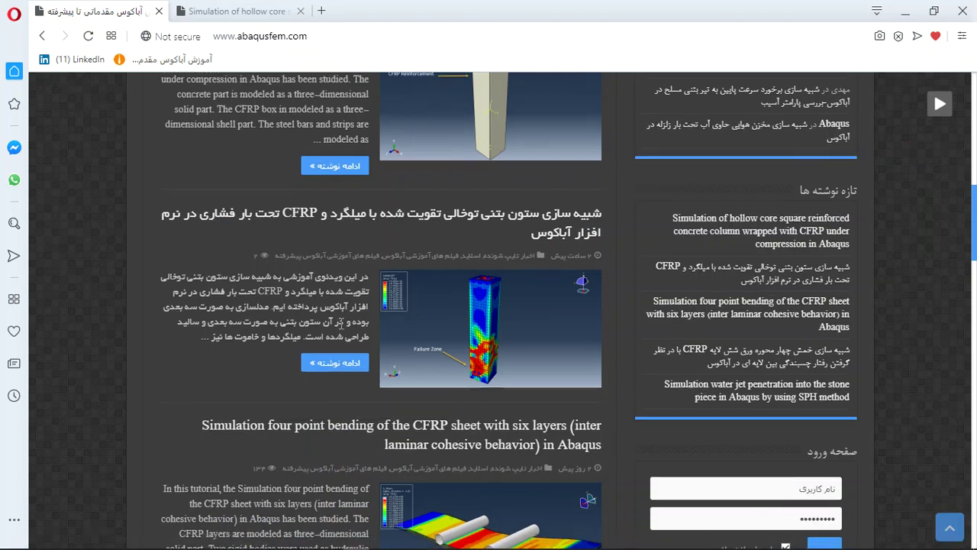
{"action": "scroll", "coordinate": [340, 322], "scroll_direction": "up", "scroll_amount": 3}
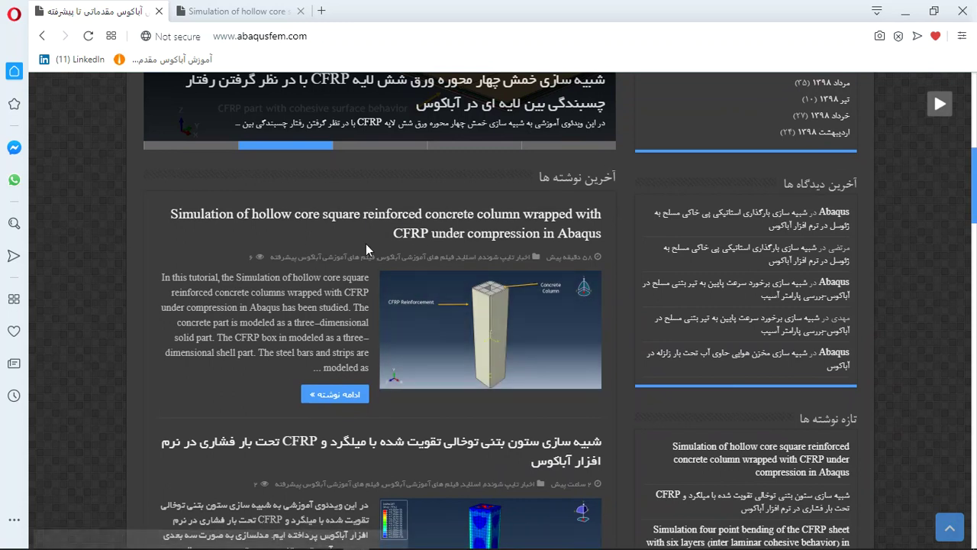
{"action": "scroll", "coordinate": [369, 245], "scroll_direction": "up", "scroll_amount": 5}
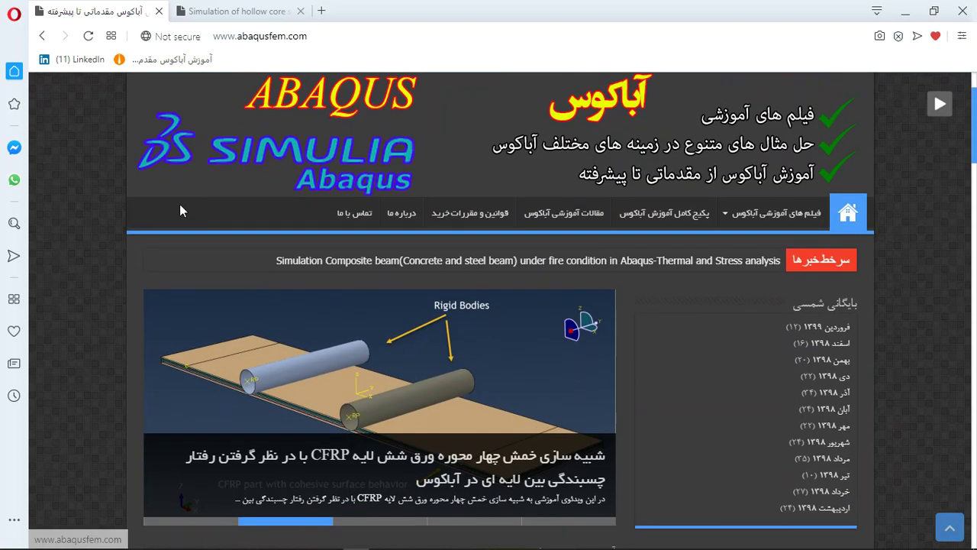
{"action": "scroll", "coordinate": [183, 210], "scroll_direction": "up", "scroll_amount": 2}
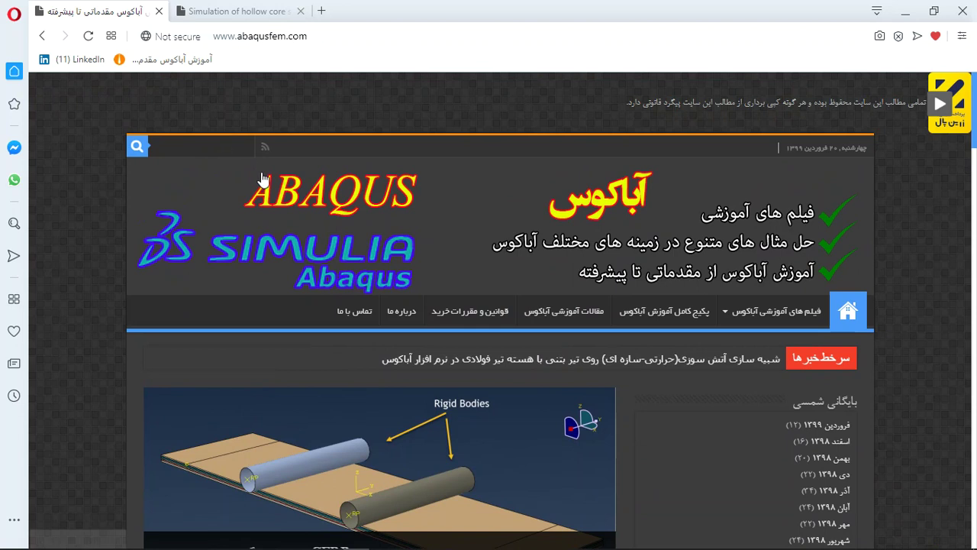
{"action": "scroll", "coordinate": [264, 183], "scroll_direction": "down", "scroll_amount": 6}
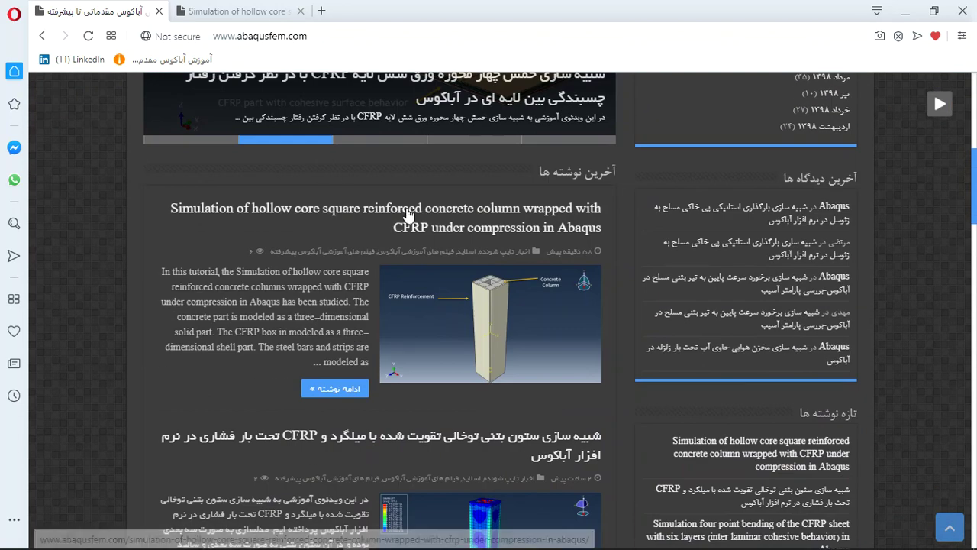
{"action": "left_click", "coordinate": [334, 388]}
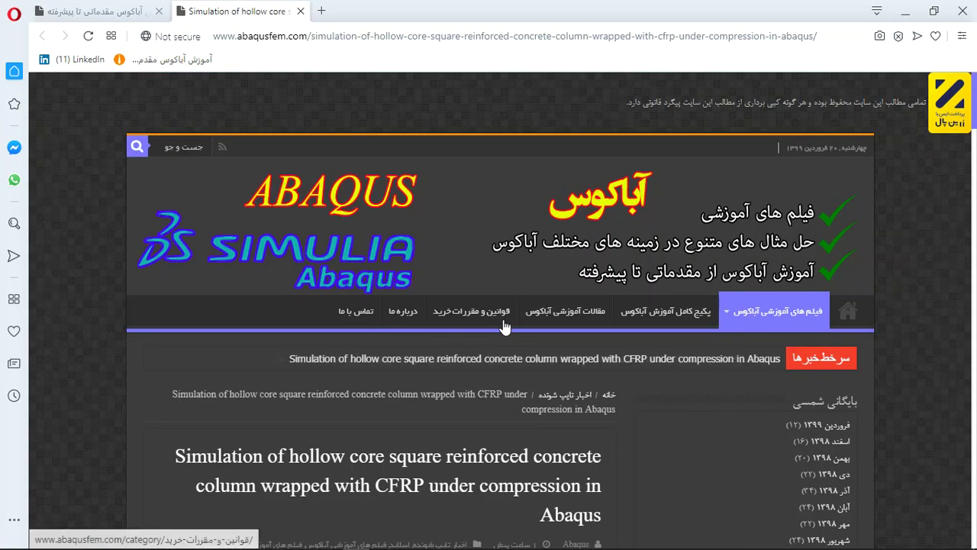
- Scroll past the result figures to the Thirty US Dollars CAE, INP and video purchase section
{"action": "scroll", "coordinate": [383, 315], "scroll_direction": "down", "scroll_amount": 3}
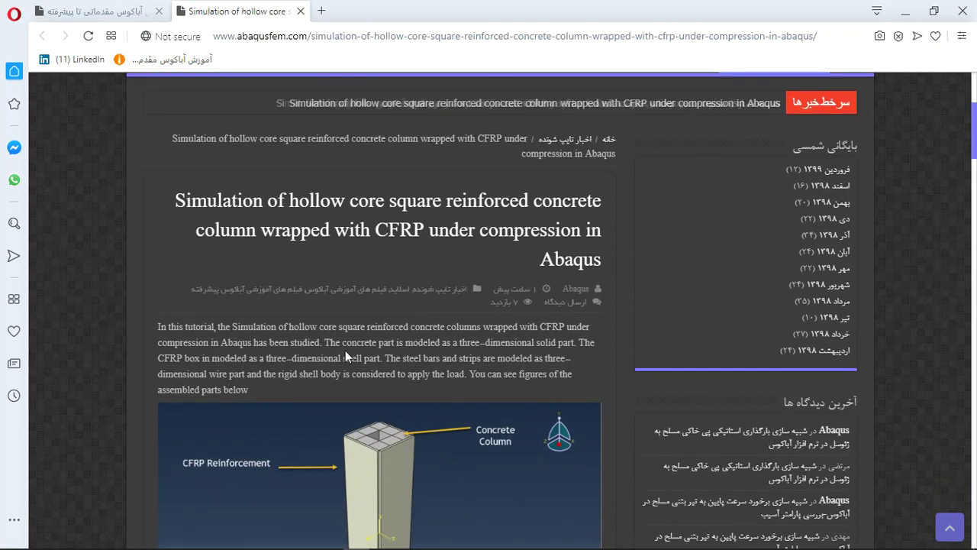
{"action": "scroll", "coordinate": [352, 320], "scroll_direction": "down", "scroll_amount": 1}
{"action": "scroll", "coordinate": [357, 291], "scroll_direction": "down", "scroll_amount": 1}
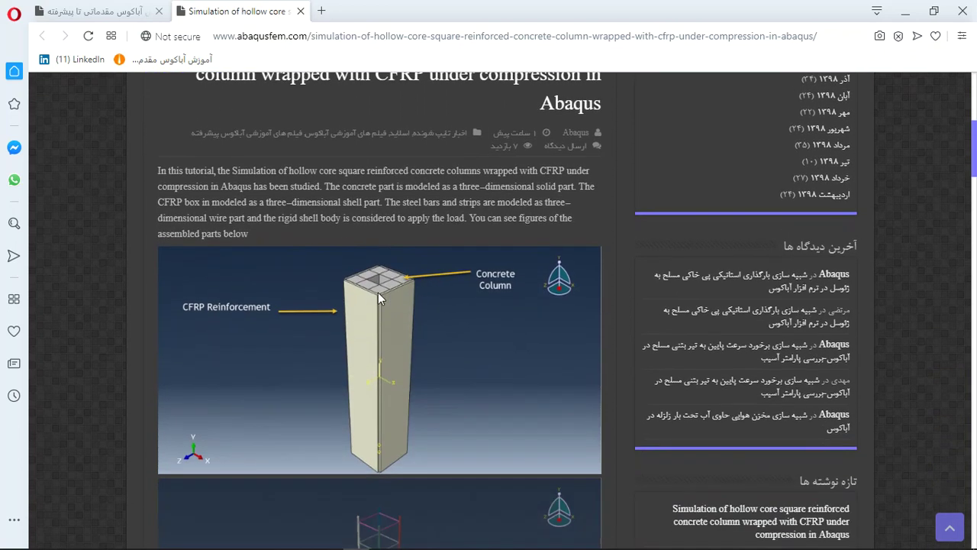
{"action": "scroll", "coordinate": [398, 301], "scroll_direction": "down", "scroll_amount": 4}
{"action": "scroll", "coordinate": [397, 299], "scroll_direction": "down", "scroll_amount": 2}
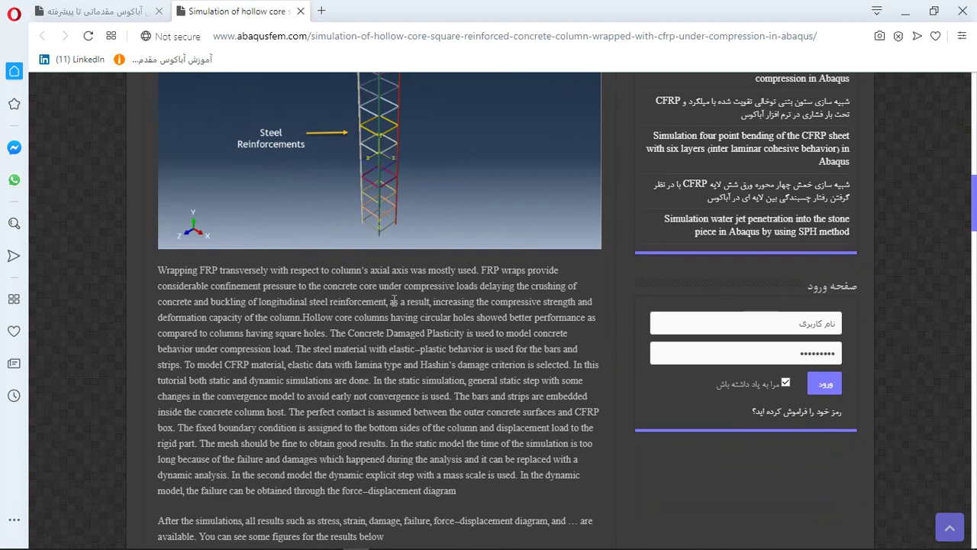
{"action": "scroll", "coordinate": [391, 301], "scroll_direction": "down", "scroll_amount": 5}
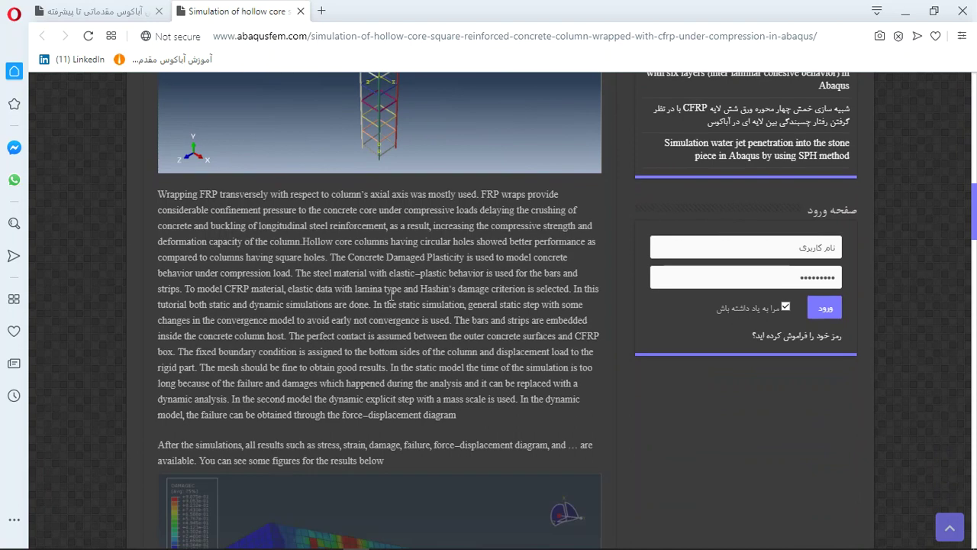
{"action": "scroll", "coordinate": [396, 333], "scroll_direction": "down", "scroll_amount": 7}
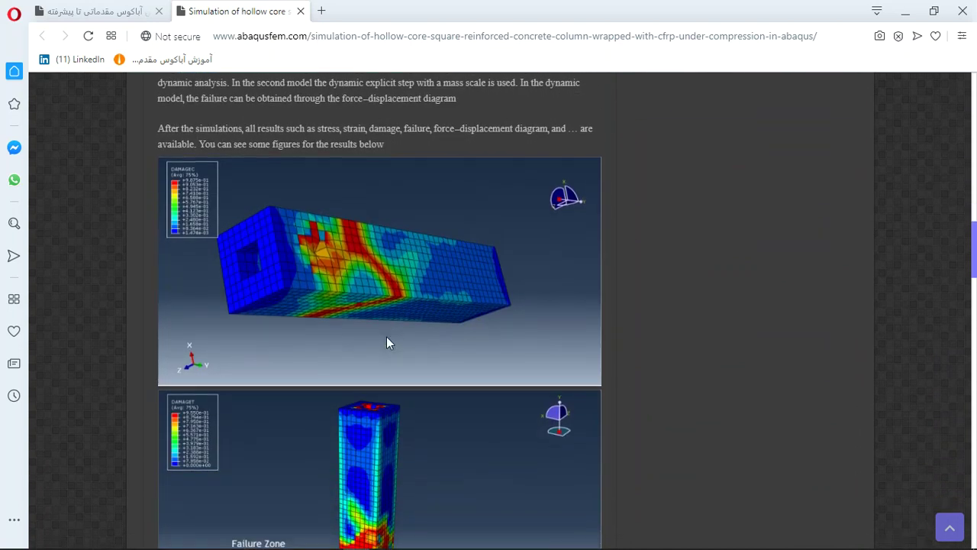
{"action": "scroll", "coordinate": [365, 310], "scroll_direction": "down", "scroll_amount": 8}
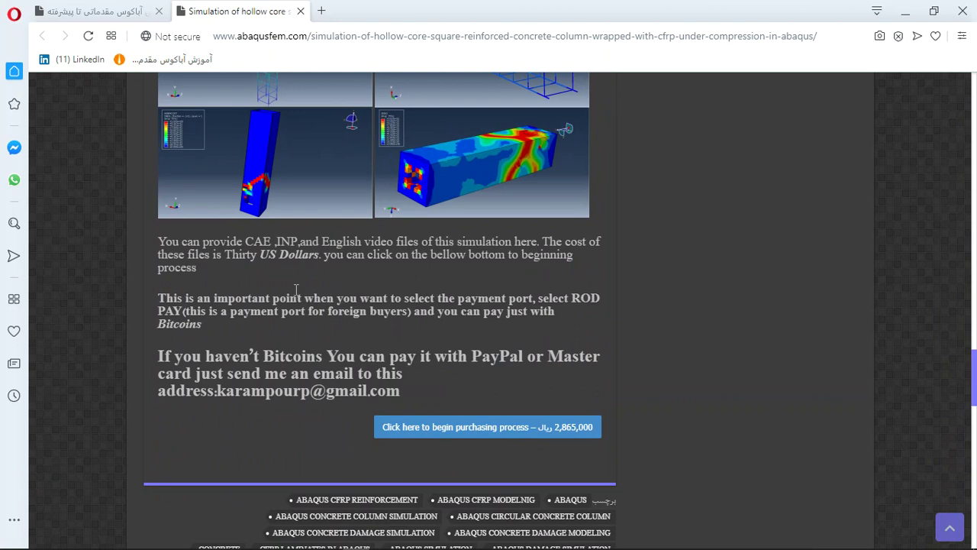
{"action": "left_click_drag", "start_coordinate": [244, 241], "coordinate": [481, 241]}
{"action": "left_click", "coordinate": [238, 266]}
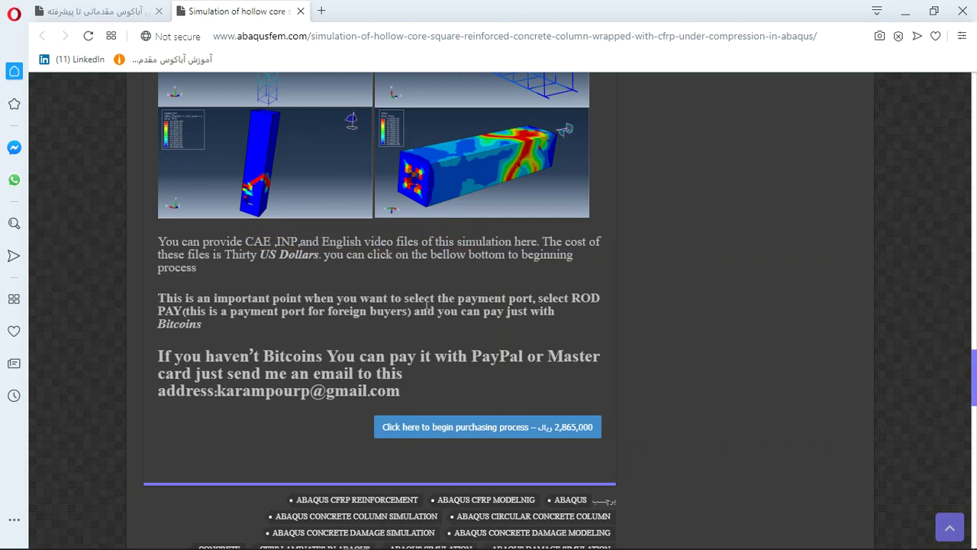